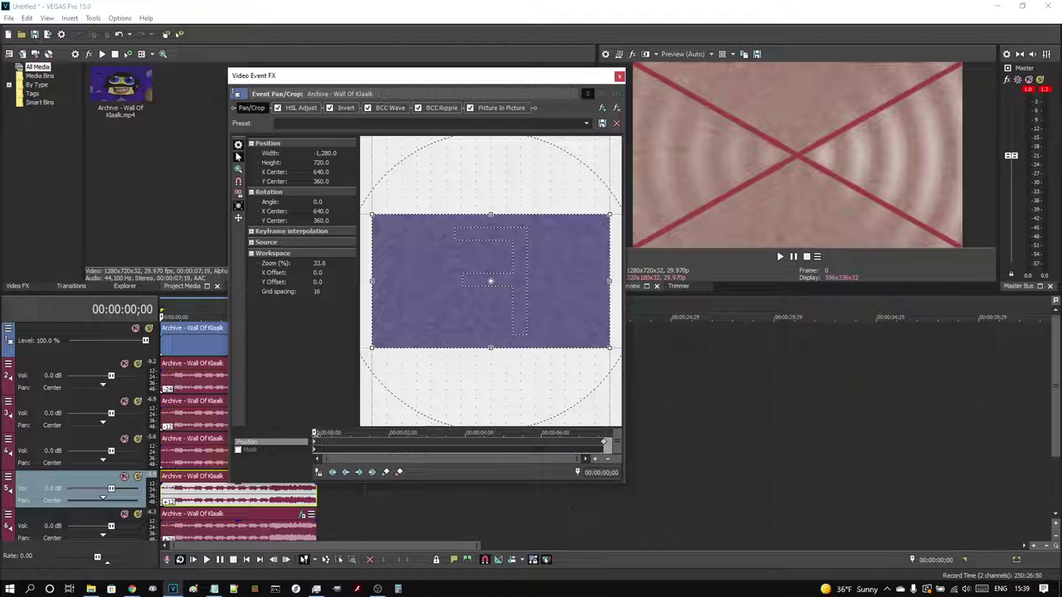
- Review the video event's final Pan/Crop keyframe and its HSL Adjust, Invert and BCC Wave settings
drag(316, 435, 636, 446)
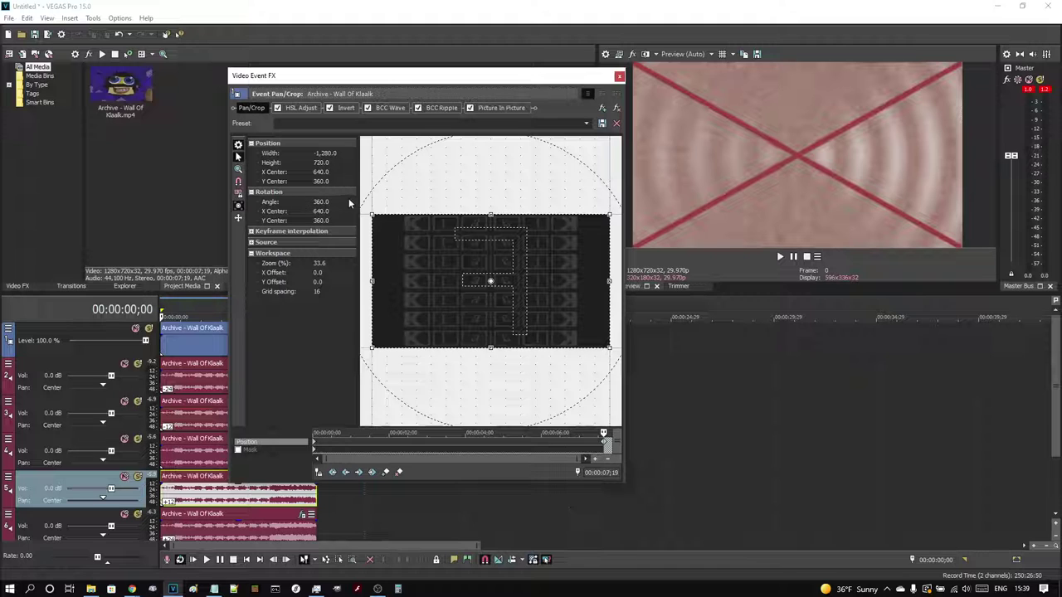
click(306, 109)
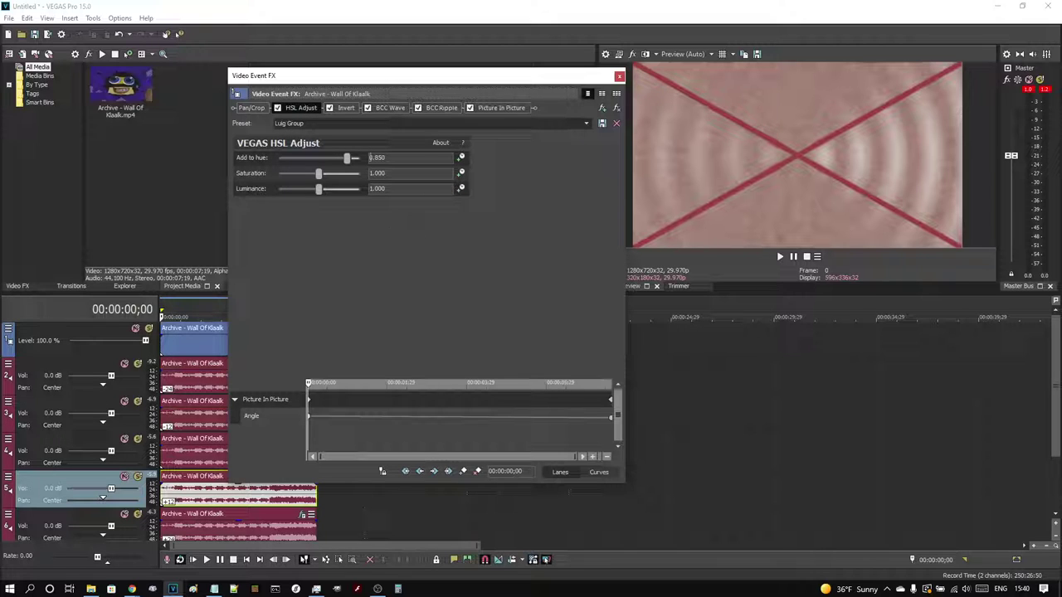
click(345, 109)
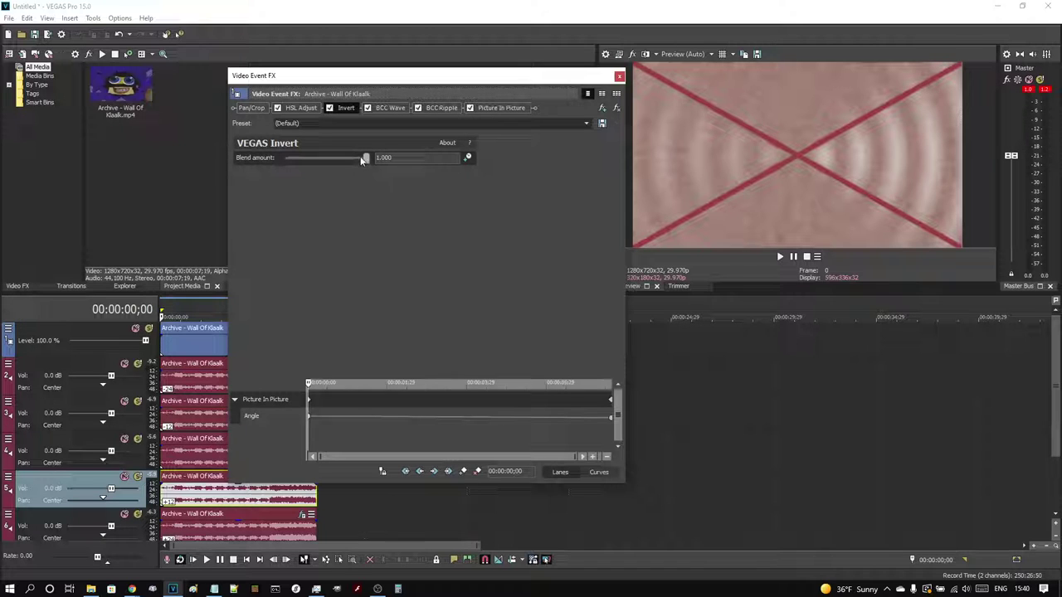
click(389, 109)
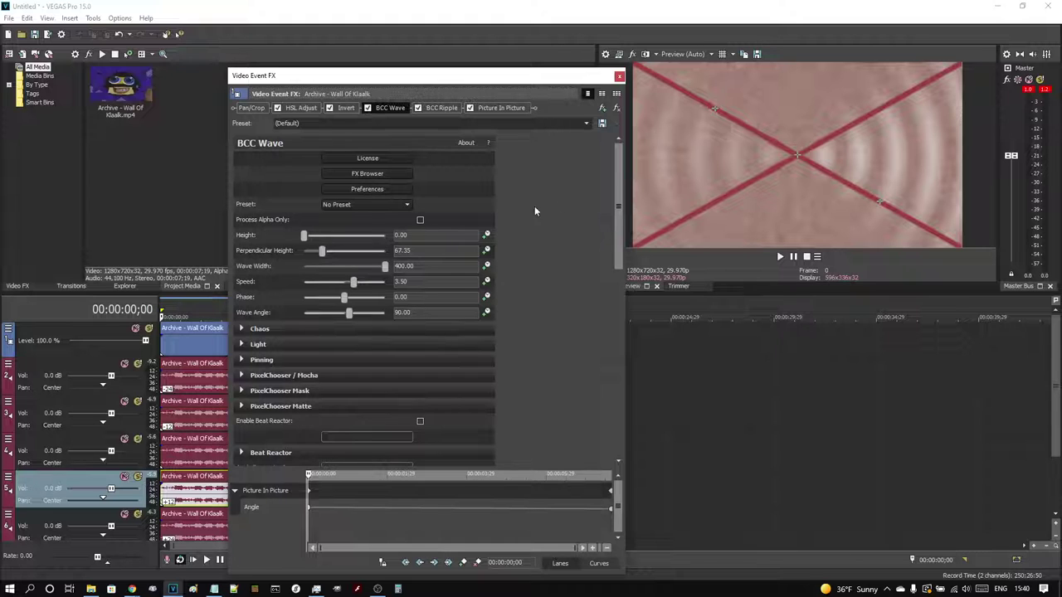
drag(617, 179, 608, 430)
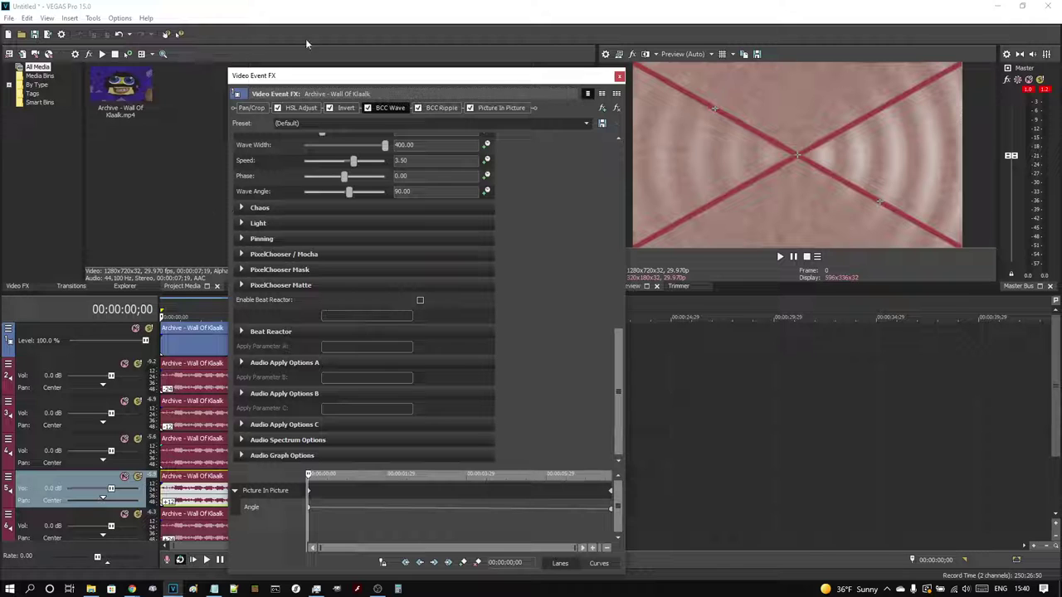
- Review the BCC Ripple settings and the Picture In Picture angle at the end of the clip, and close the video effects window
click(442, 108)
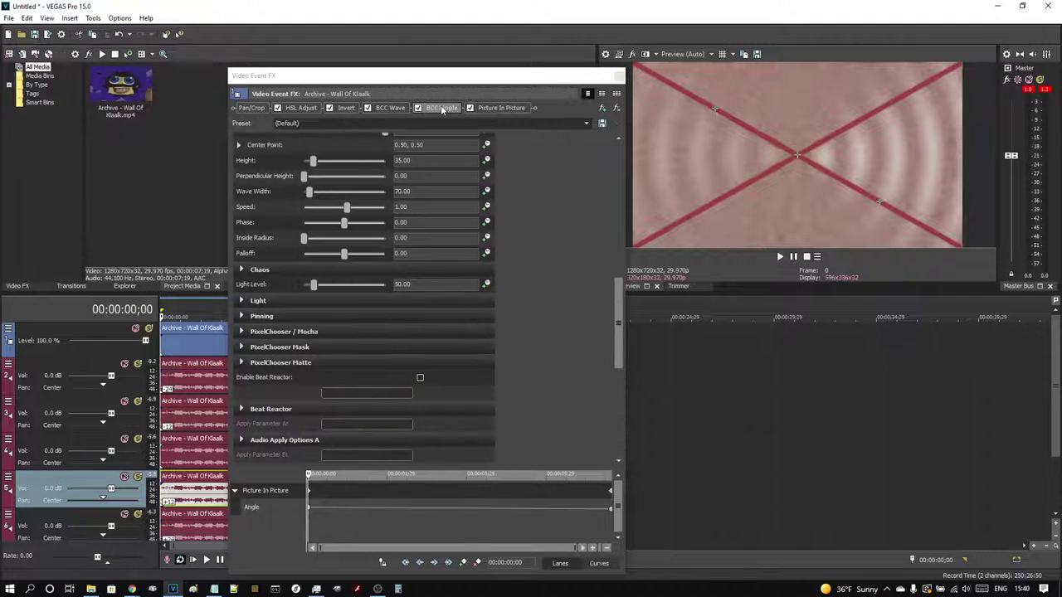
scroll(586, 249, up, 3)
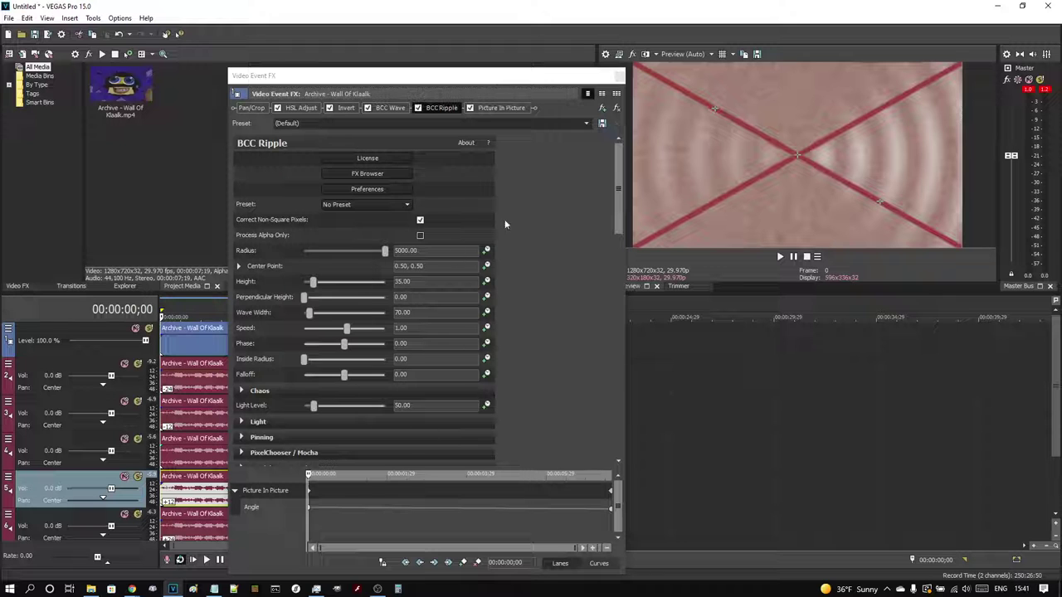
drag(620, 181, 618, 400)
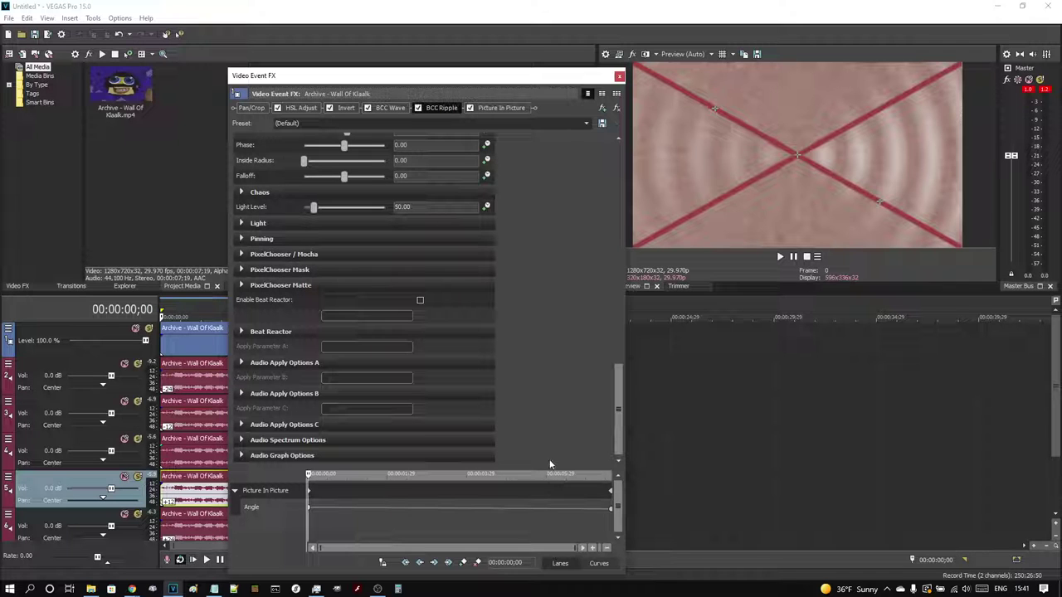
click(501, 108)
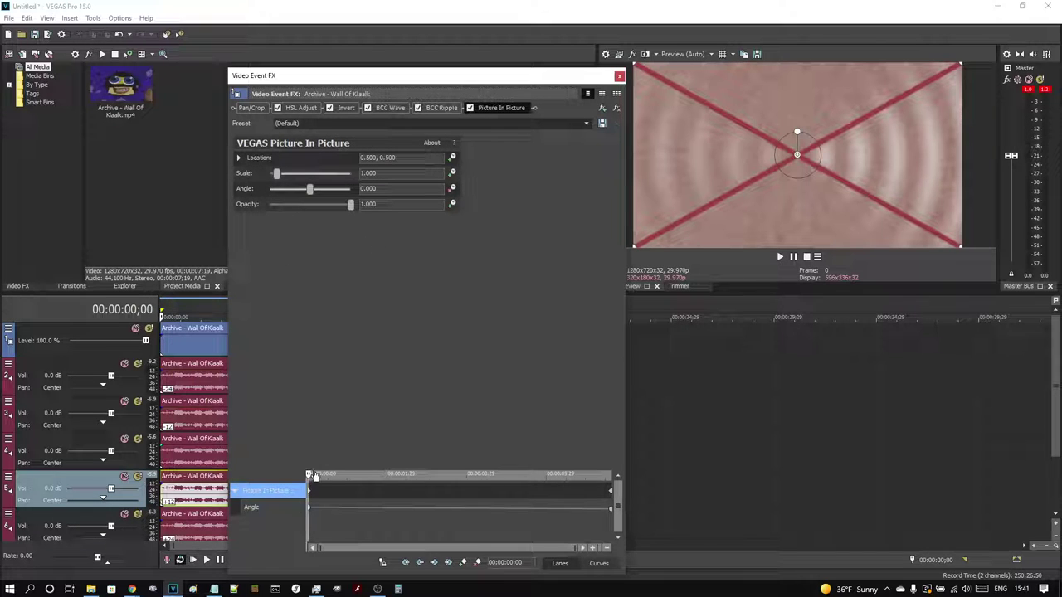
drag(310, 473, 650, 476)
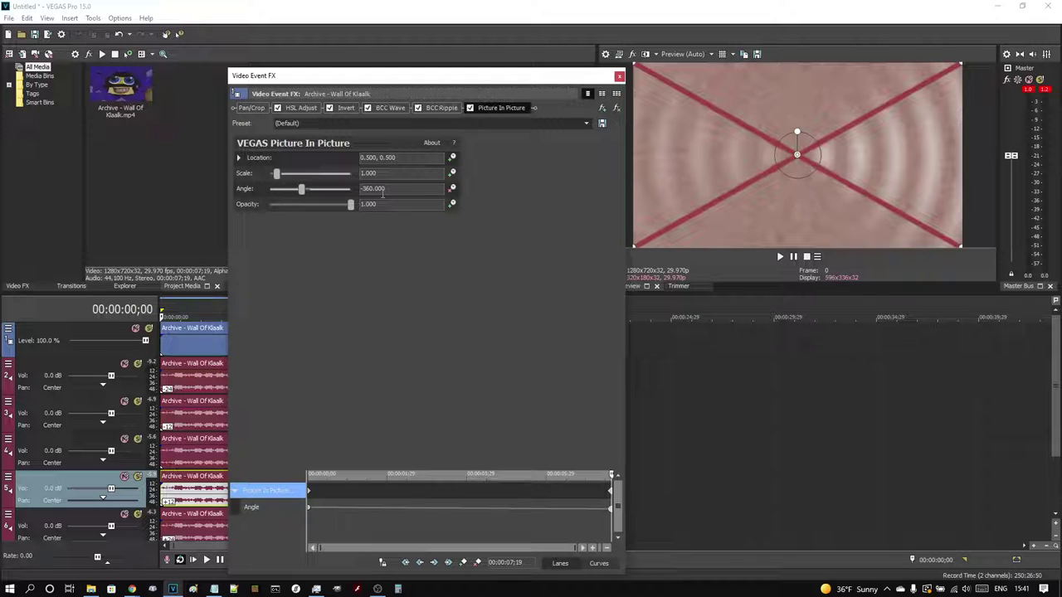
click(618, 77)
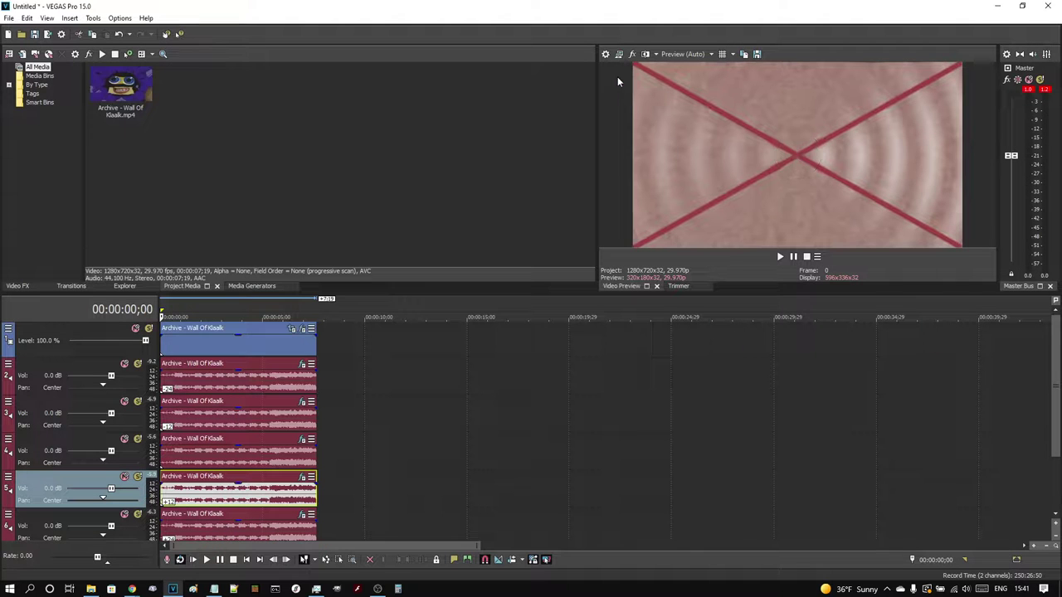
- Examine the Reverb settings on track 2's audio event and the Notepad note about the audio effect chain, and dismiss both windows
click(302, 366)
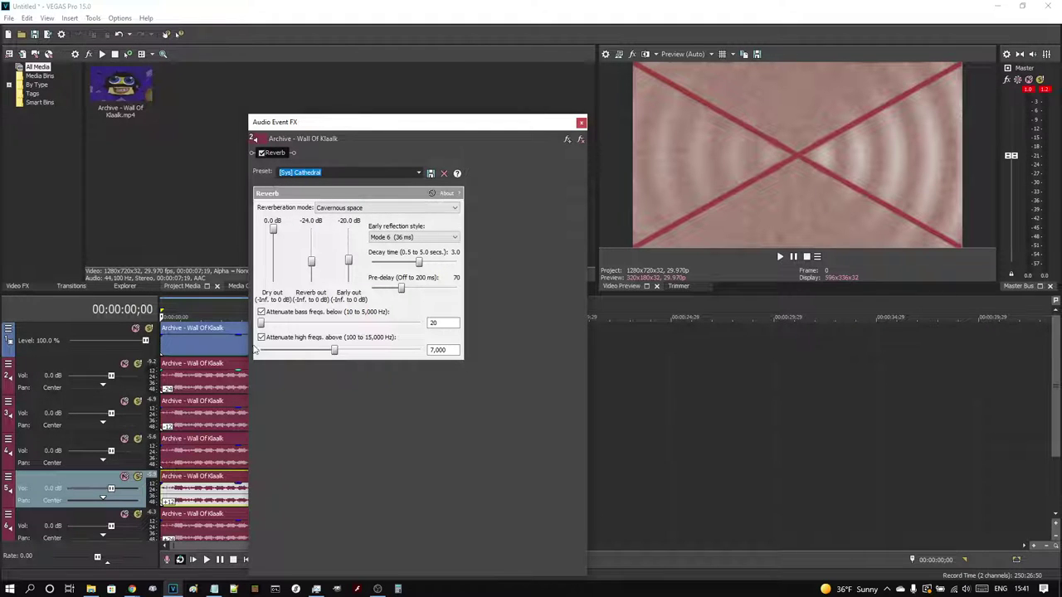
click(214, 589)
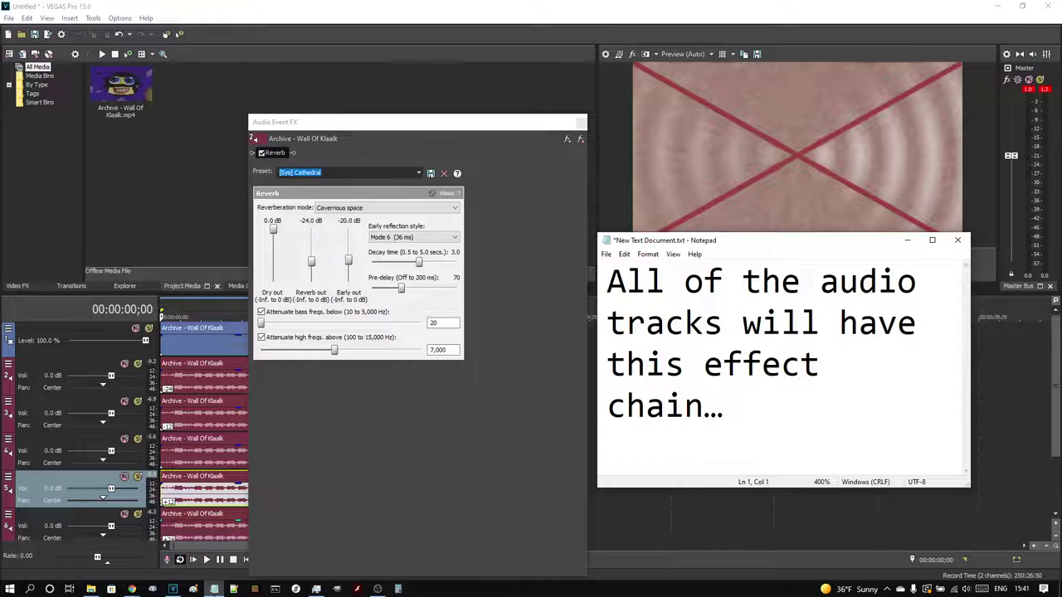
drag(622, 232, 522, 150)
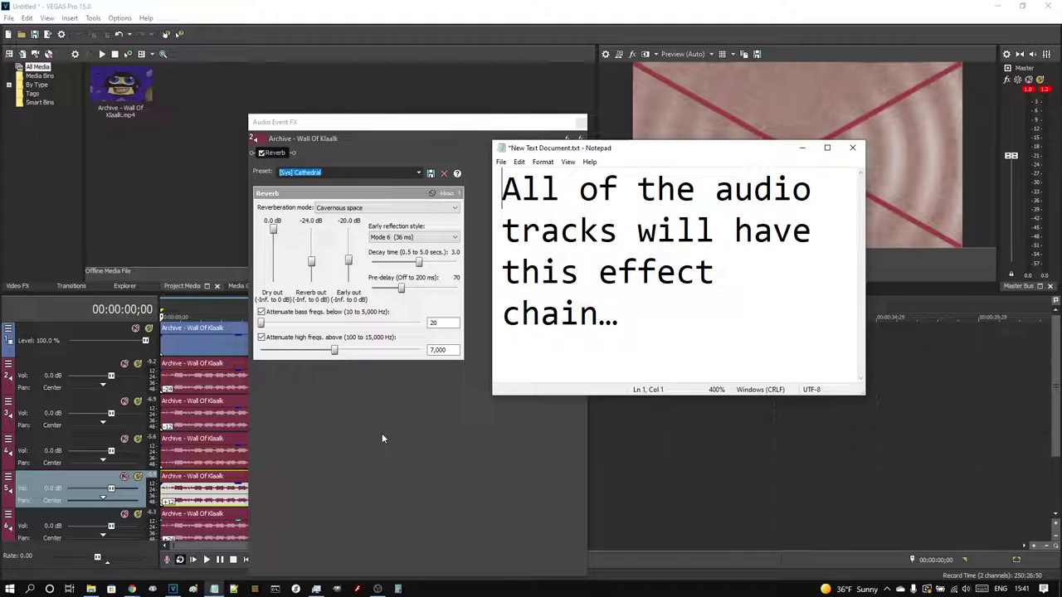
click(803, 149)
click(581, 122)
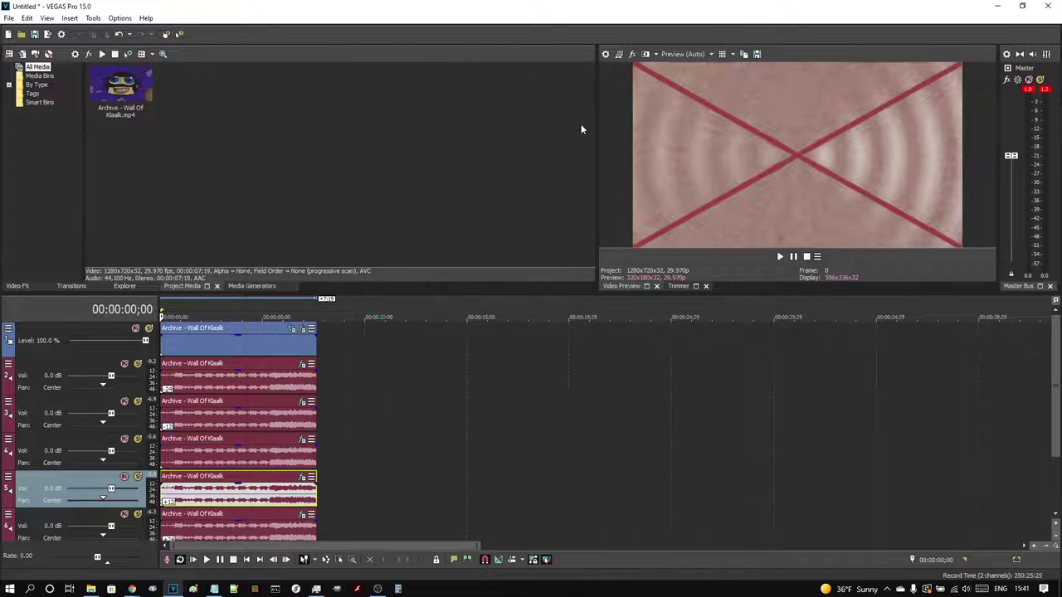
- Check the pitch shift properties of the audio events on tracks 2 and 3
right_click(257, 377)
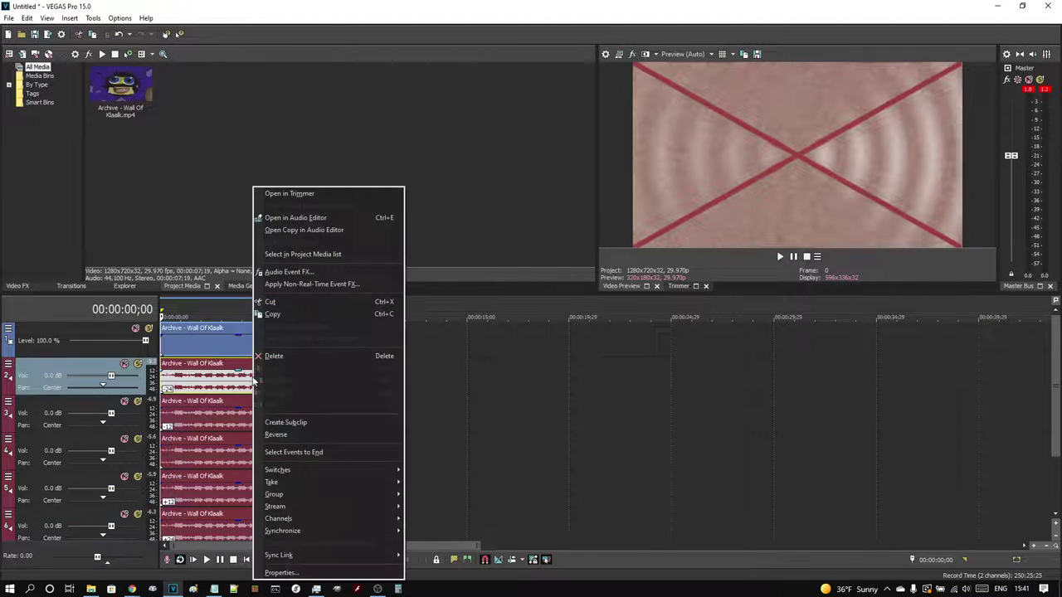
click(287, 572)
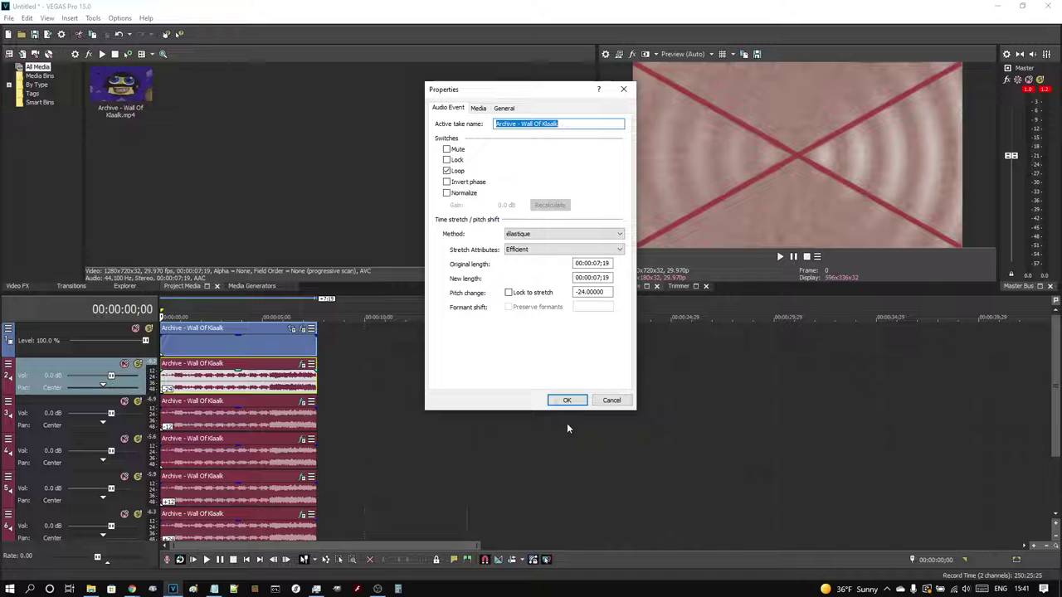
click(566, 400)
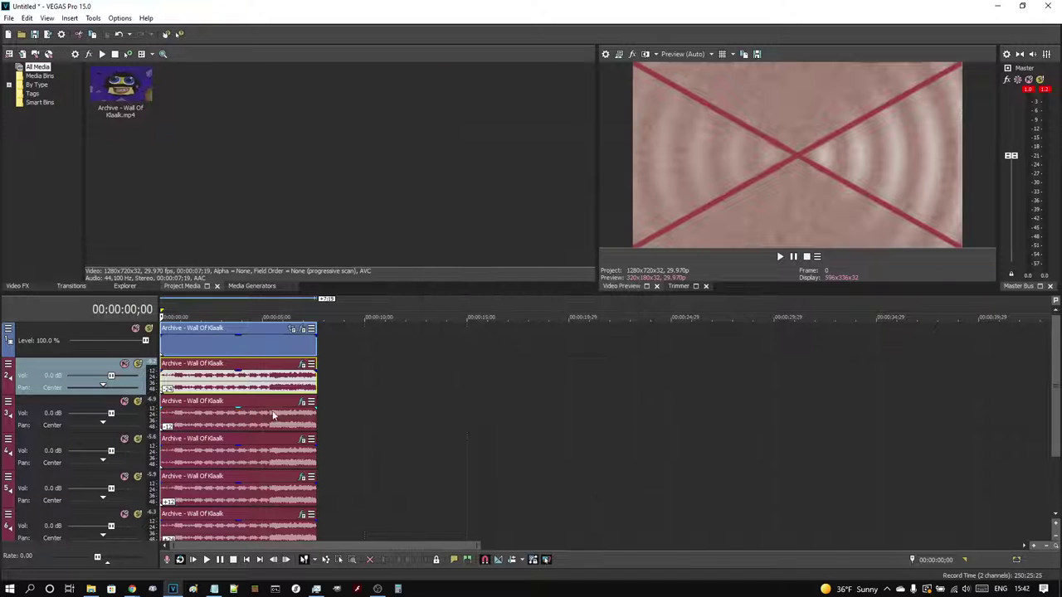
right_click(273, 414)
click(327, 405)
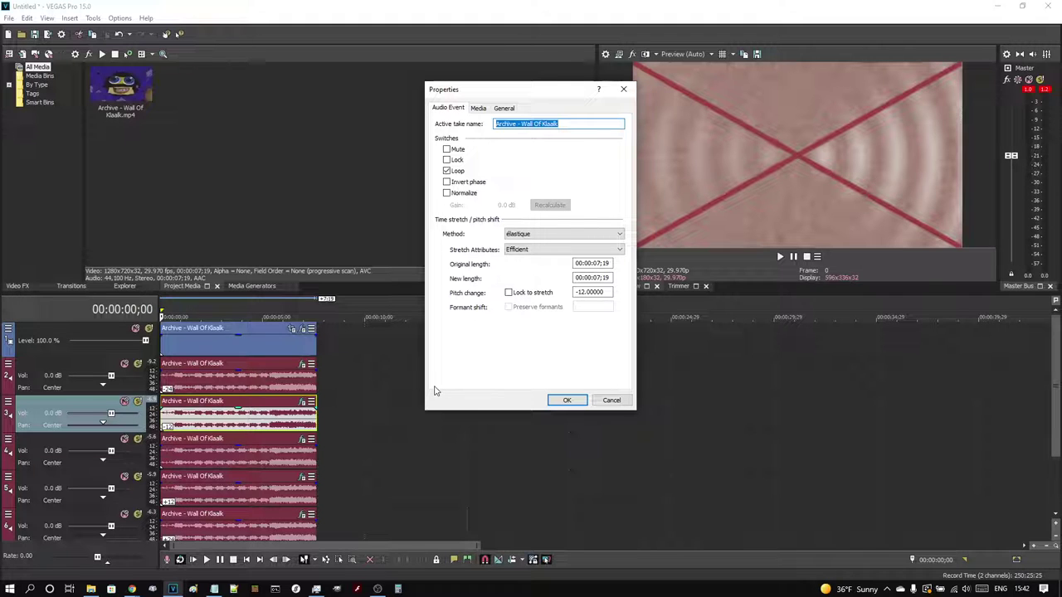
click(567, 400)
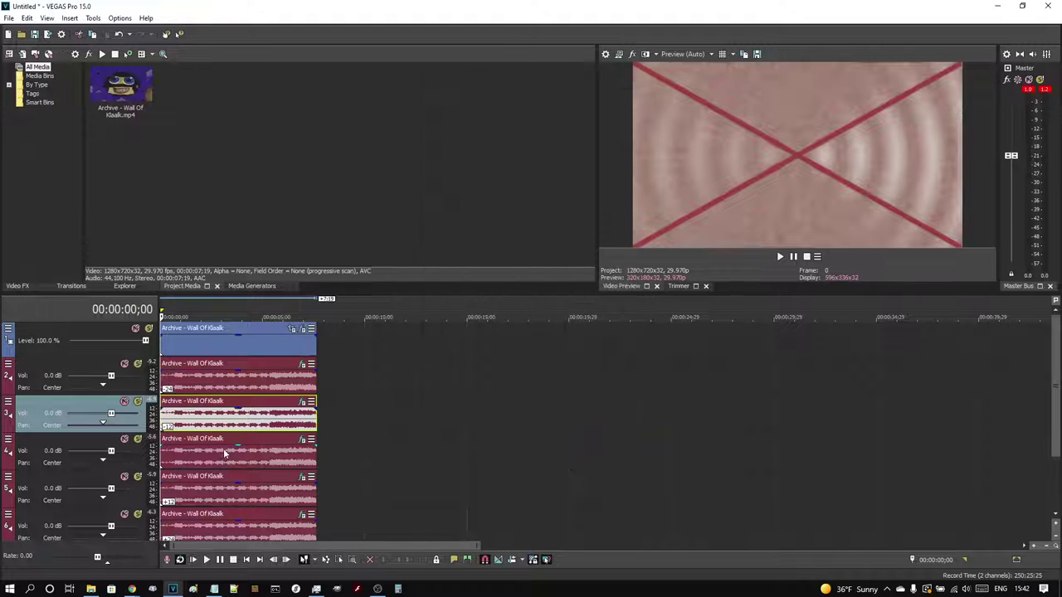
- Set the time stretch/pitch shift method of track 4's audio event to élastique
right_click(224, 448)
click(241, 451)
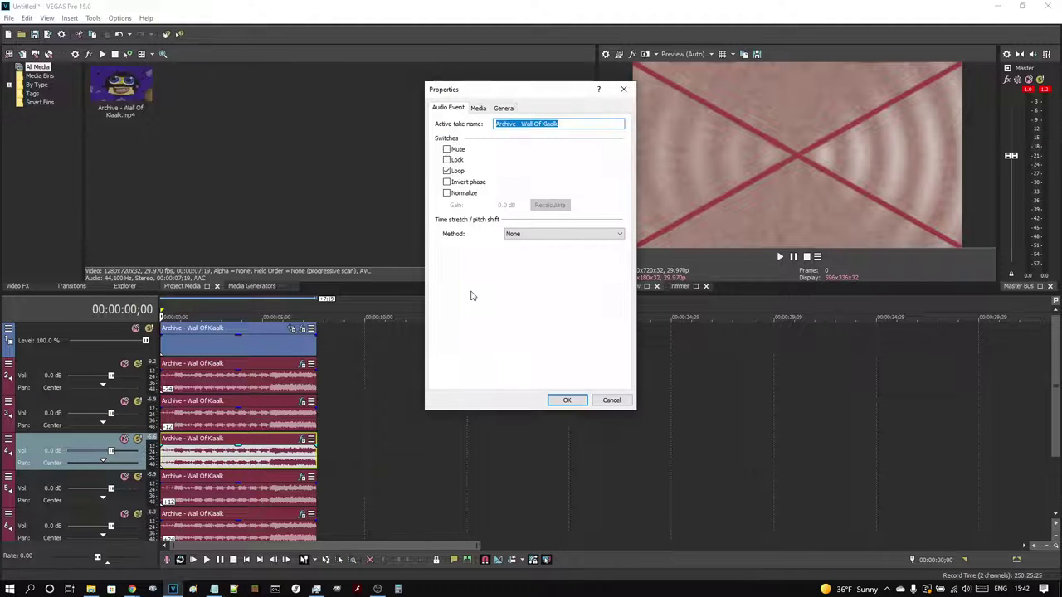
click(523, 234)
click(521, 254)
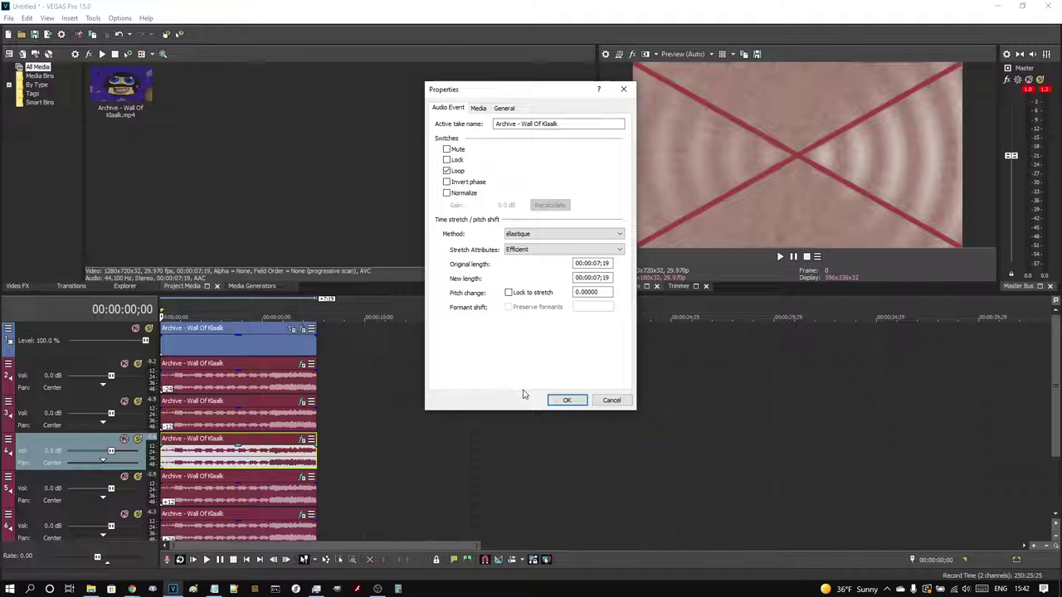
click(561, 400)
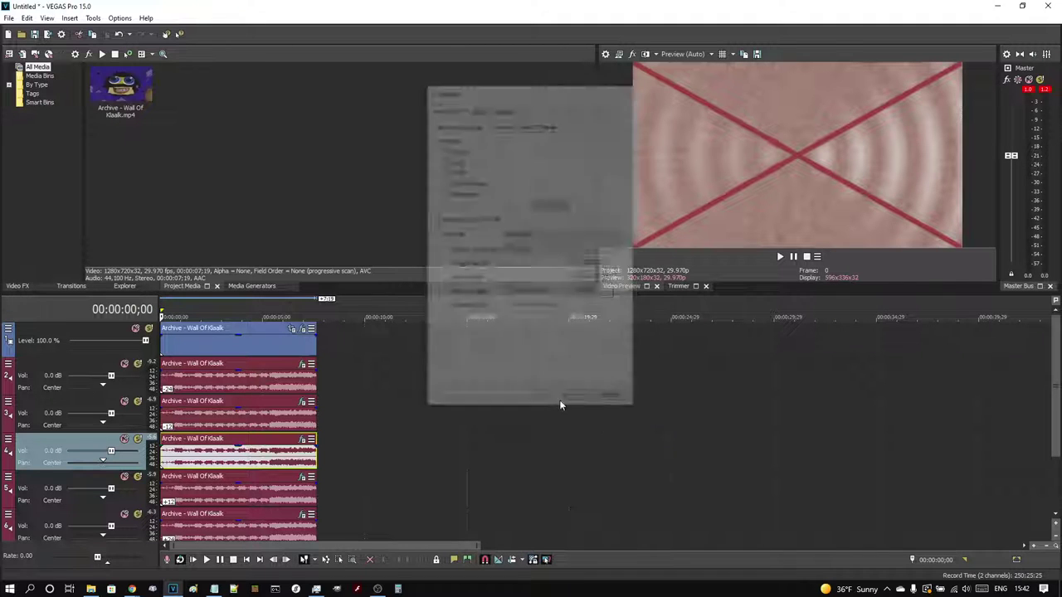
- Check the pitch shift properties of the audio events on tracks 5 and 6
right_click(239, 486)
click(268, 483)
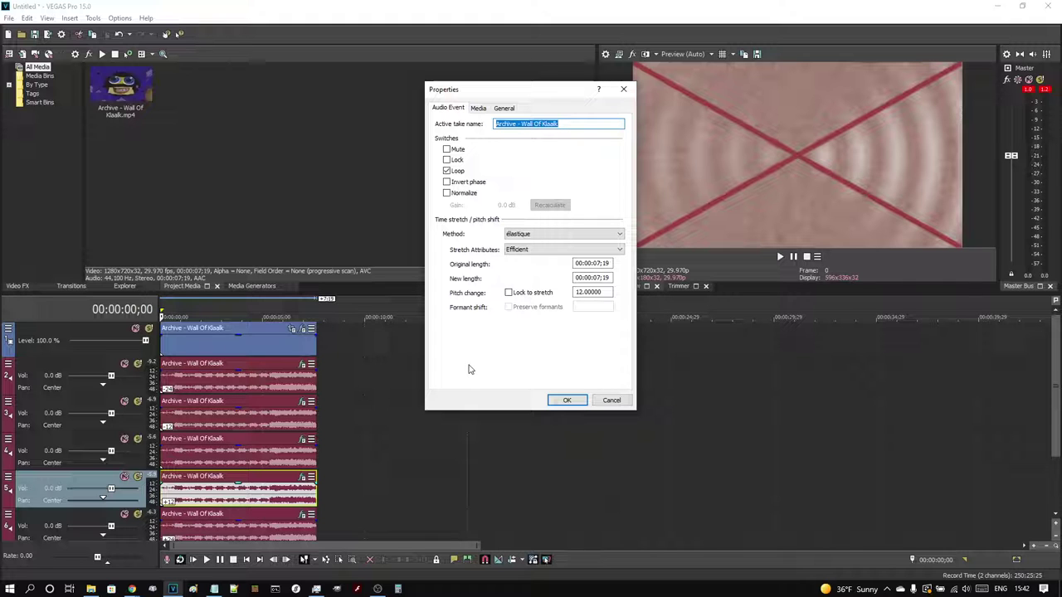
click(559, 400)
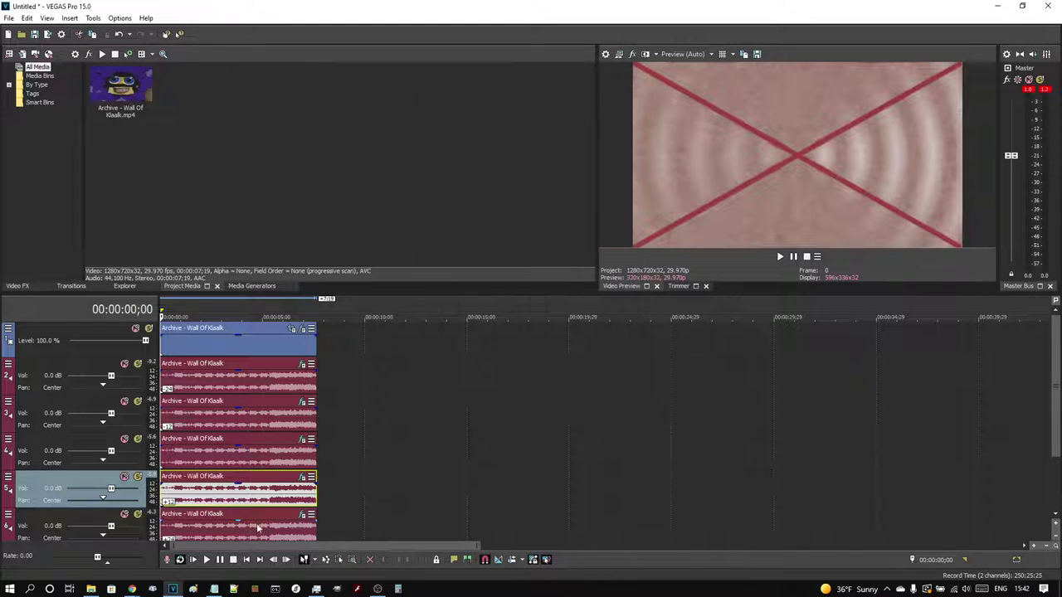
right_click(256, 528)
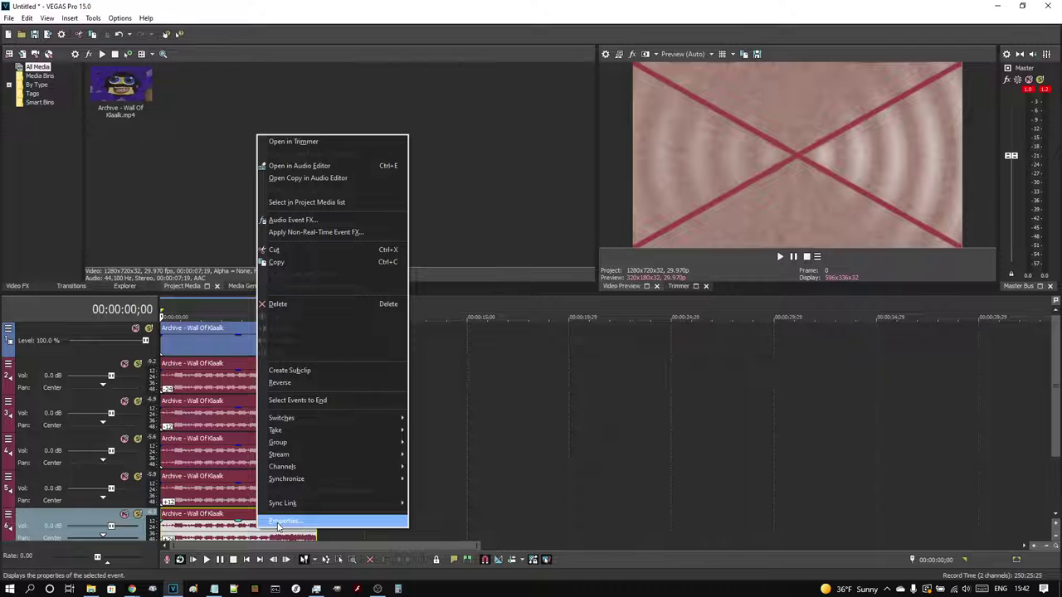
click(280, 522)
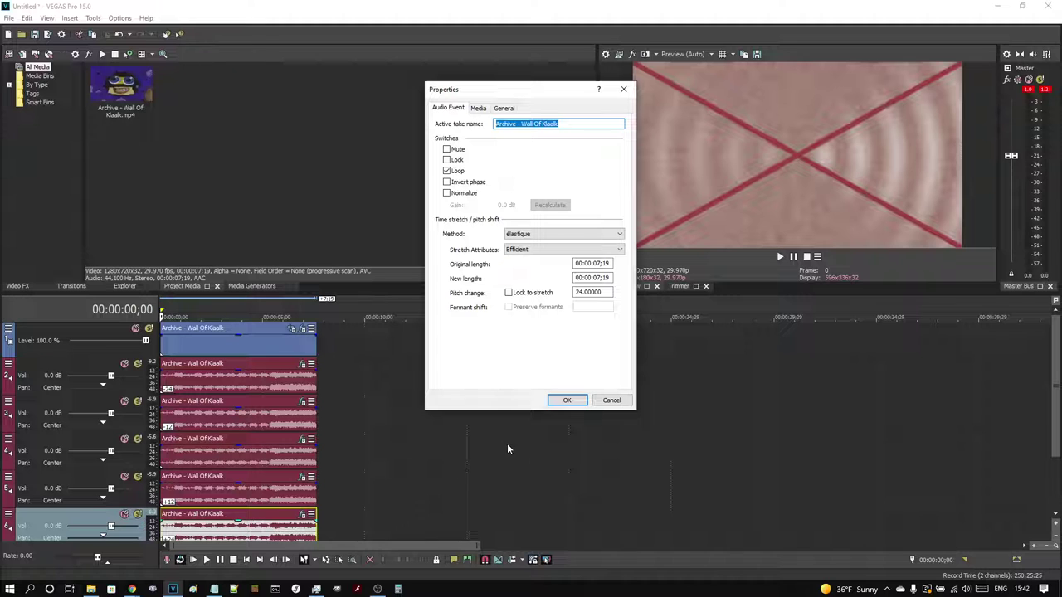
click(566, 400)
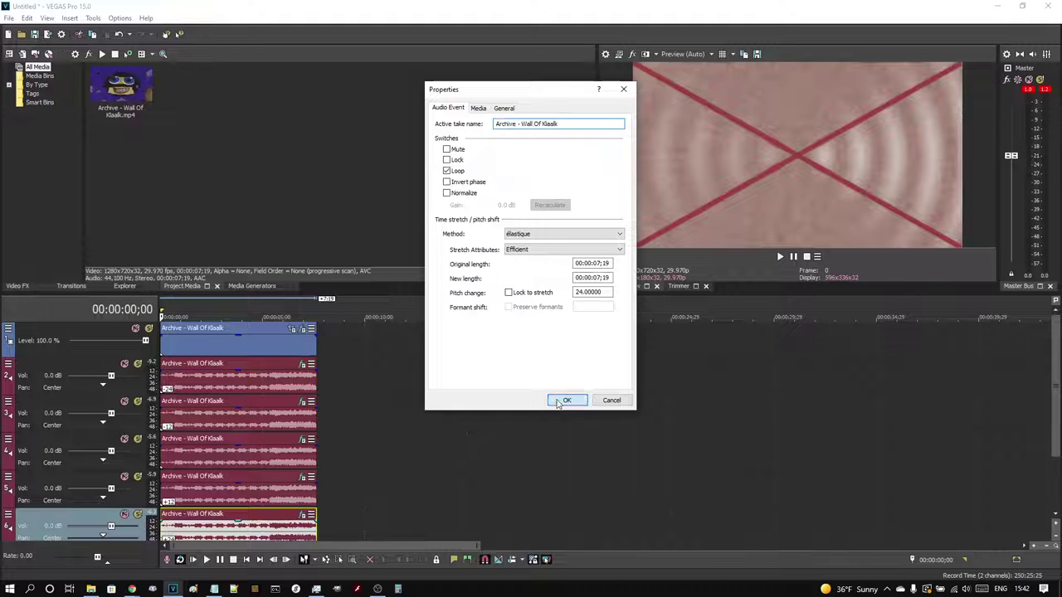
- Play the project from the start to preview the combined video and audio effects, and pause playback past the clip's end
click(778, 258)
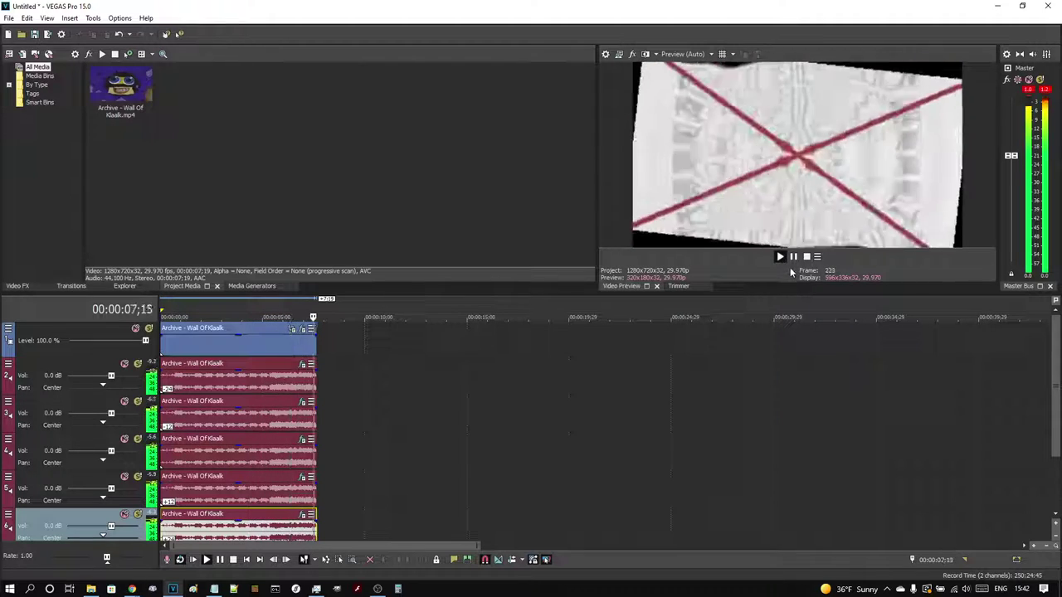
click(792, 258)
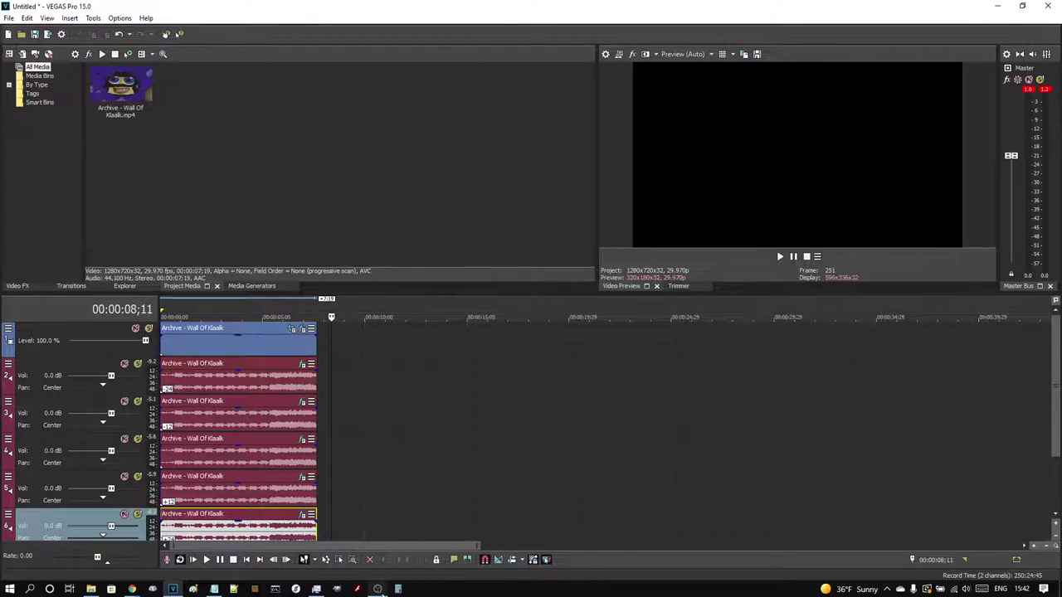